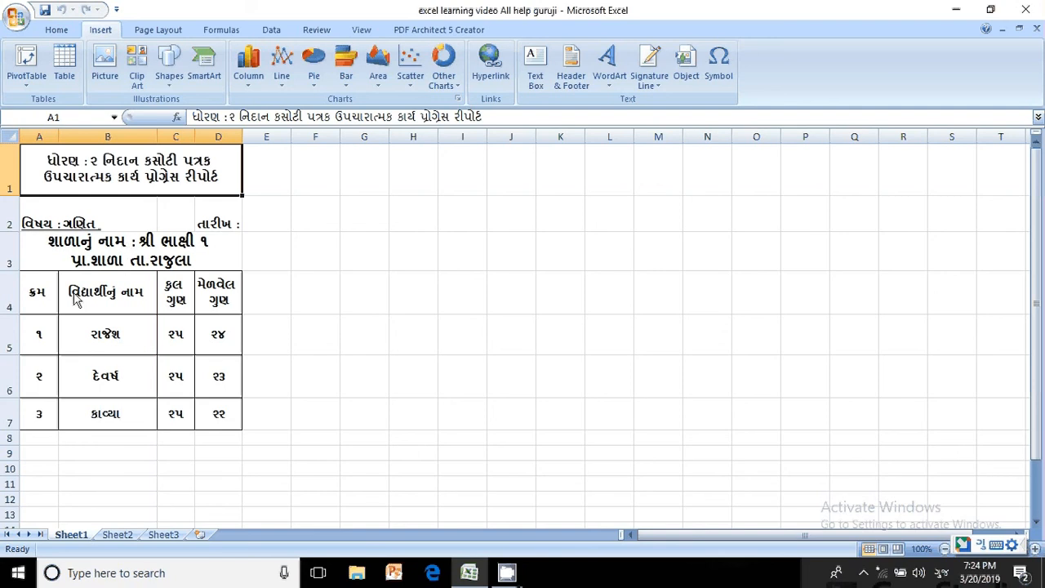
# Step: Insert a 3-D stacked column chart from the student marks table in A4:D7
pyautogui.click(40, 296)
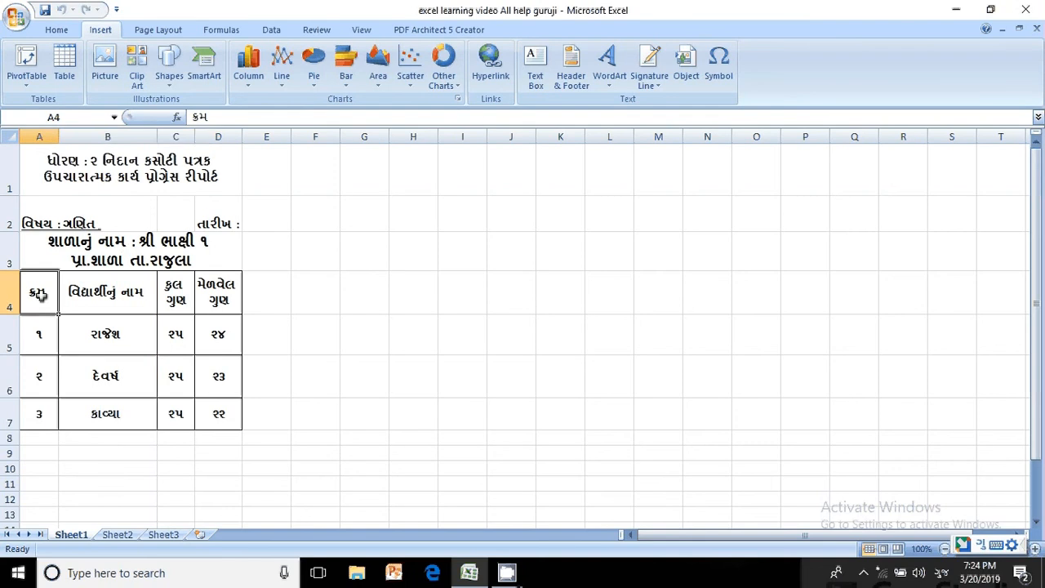
pyautogui.moveTo(40, 295); pyautogui.dragTo(226, 423)
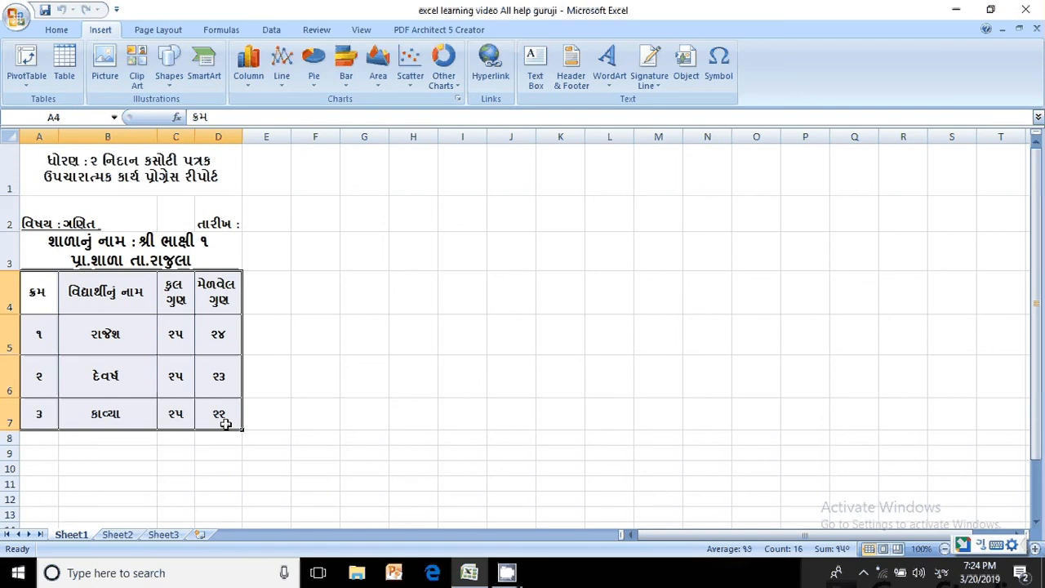
pyautogui.click(263, 411)
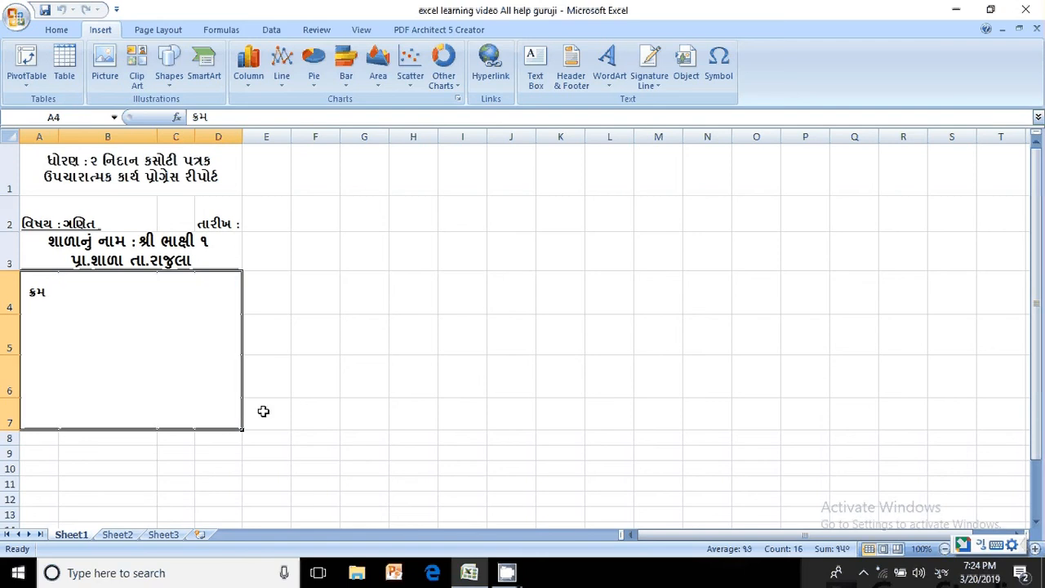
pyautogui.click(44, 299)
pyautogui.moveTo(44, 299); pyautogui.dragTo(211, 414)
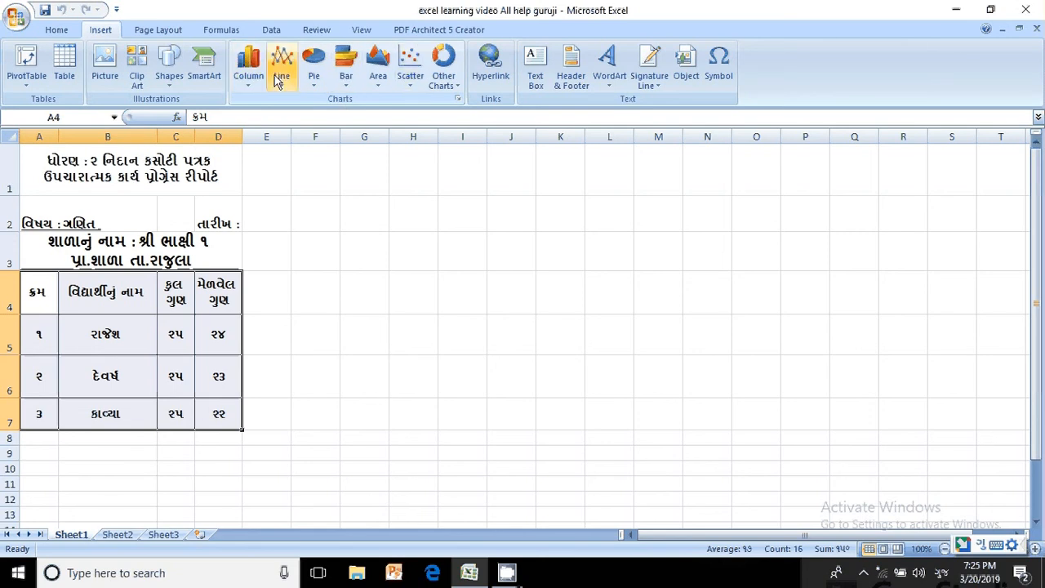
pyautogui.click(253, 80)
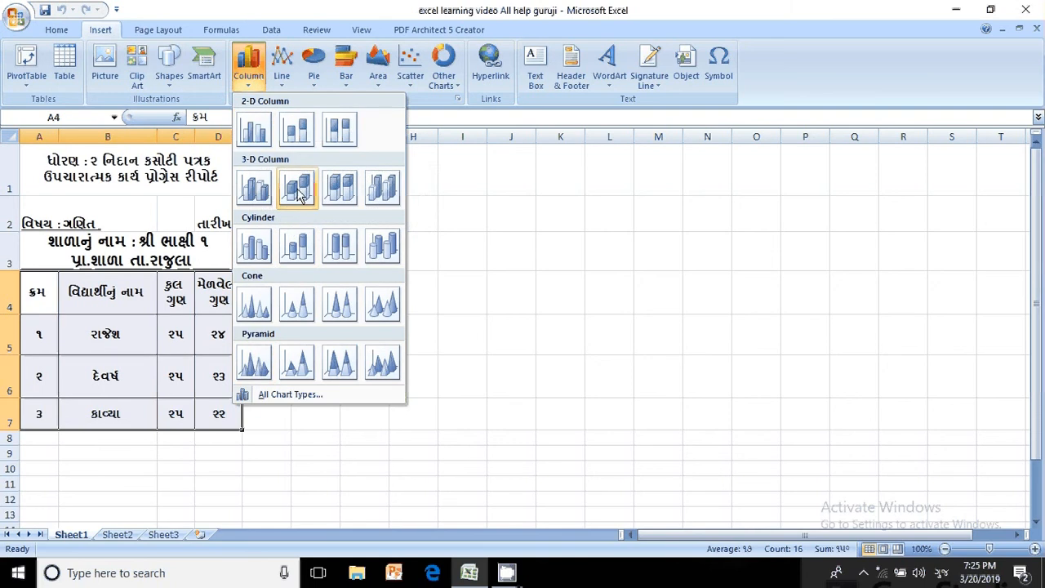
pyautogui.click(298, 191)
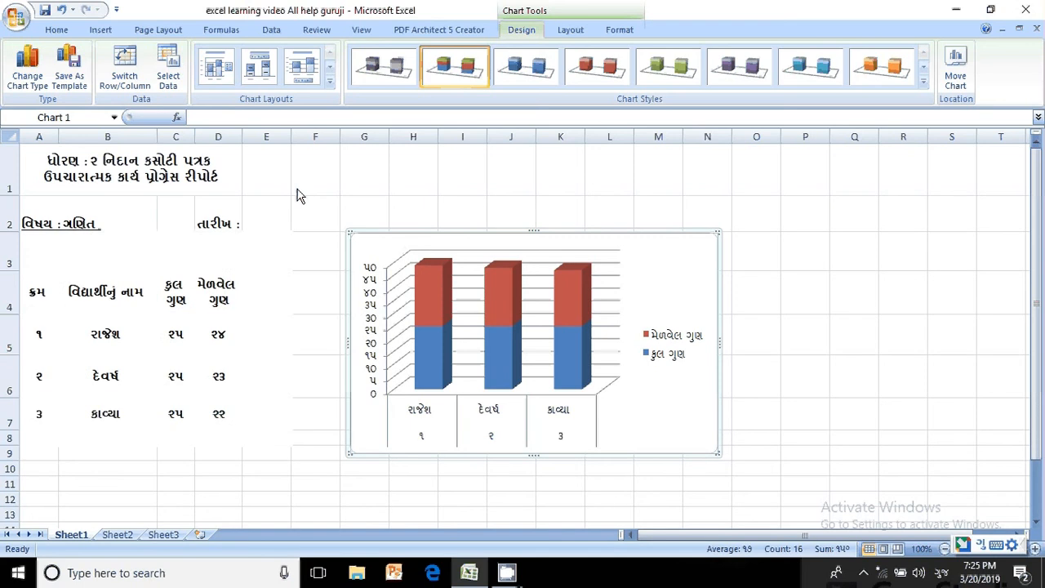
# Step: Enlarge the spacing-free plot area by shifting it within the chart, and place the chart beside the table at a smaller size
pyautogui.click(413, 245)
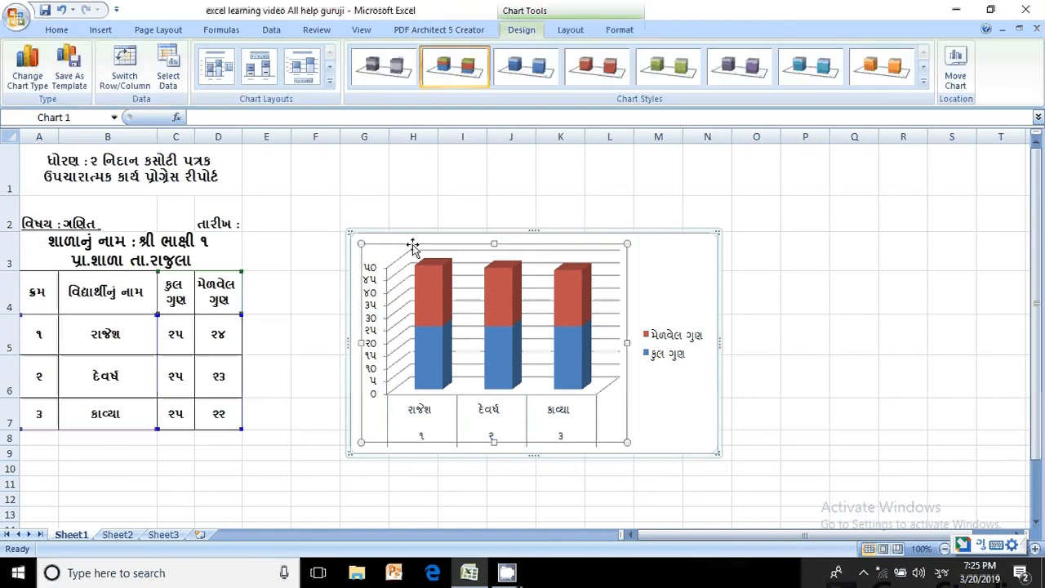
pyautogui.moveTo(413, 245); pyautogui.dragTo(374, 405)
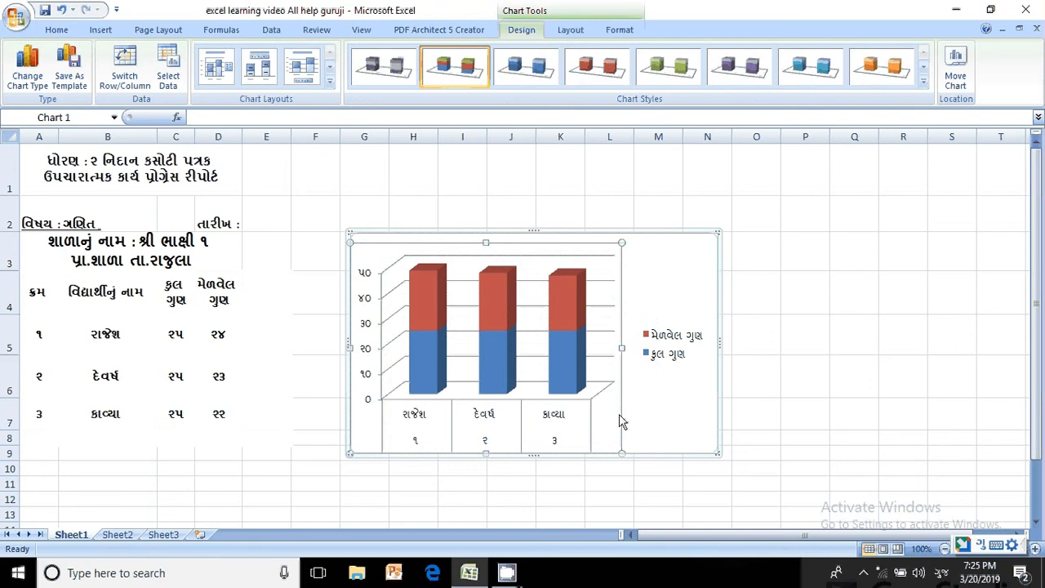
pyautogui.moveTo(655, 237); pyautogui.dragTo(605, 244)
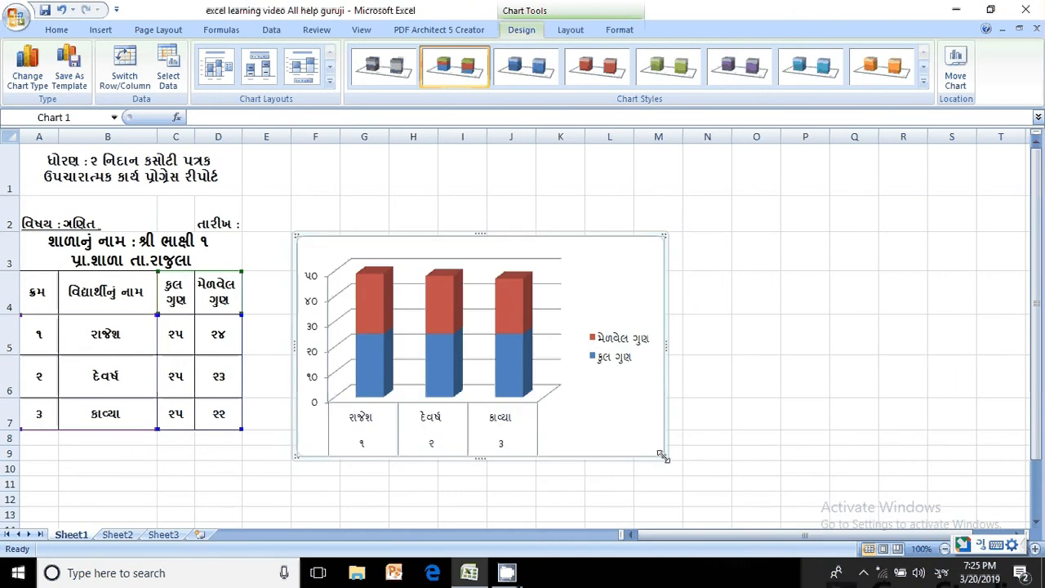
pyautogui.moveTo(663, 456); pyautogui.dragTo(513, 419)
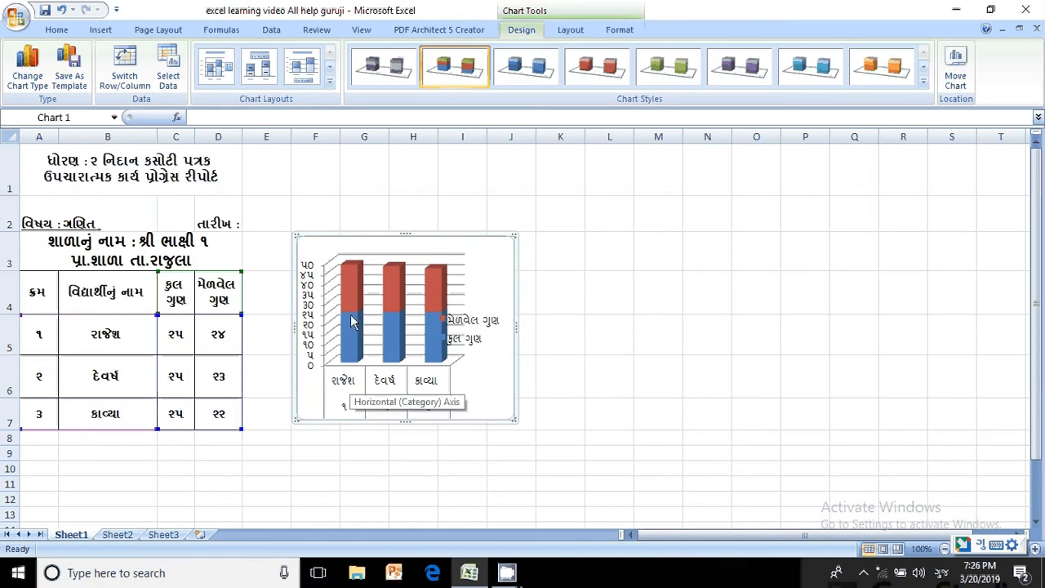
# Step: Try several colour styles on the column chart, finishing with the grayscale style
pyautogui.moveTo(357, 320)
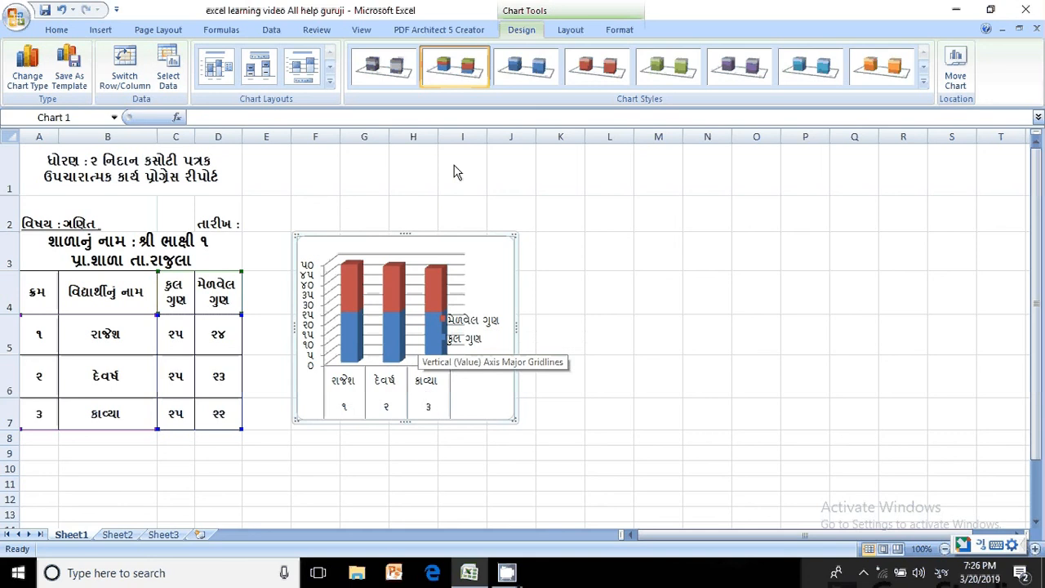
pyautogui.click(500, 66)
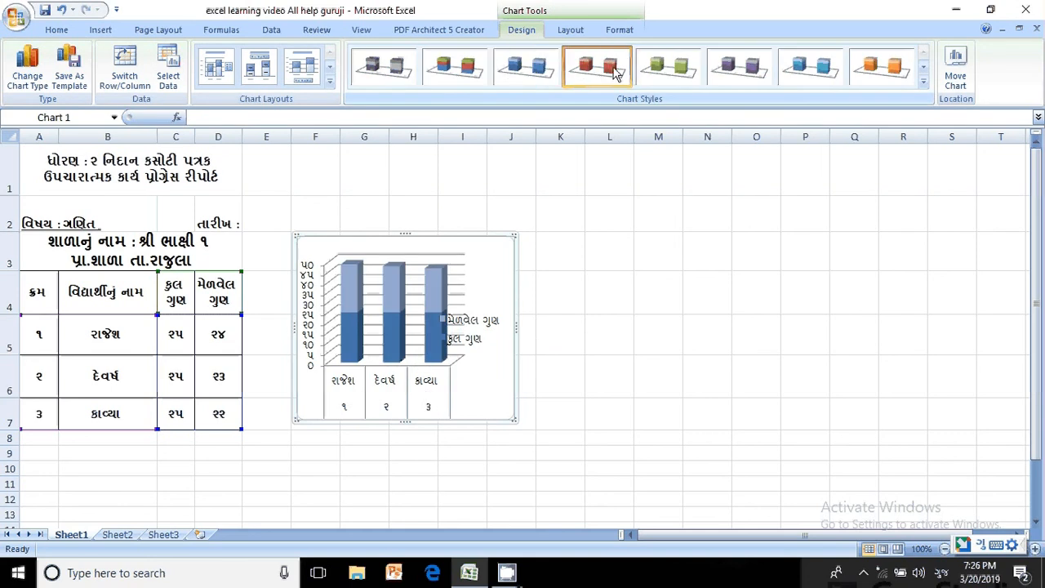
pyautogui.click(616, 72)
pyautogui.click(738, 68)
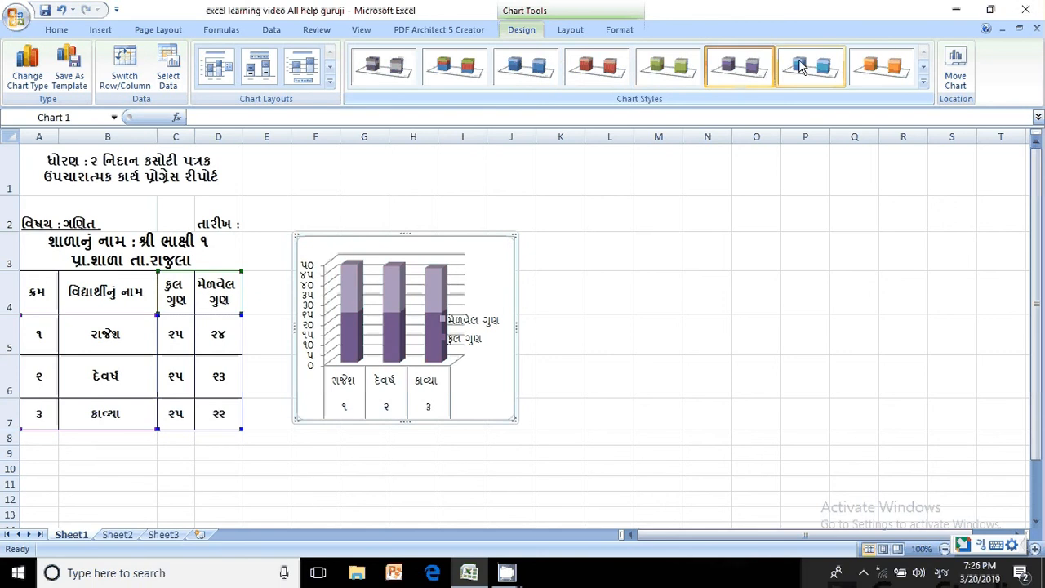
pyautogui.click(801, 68)
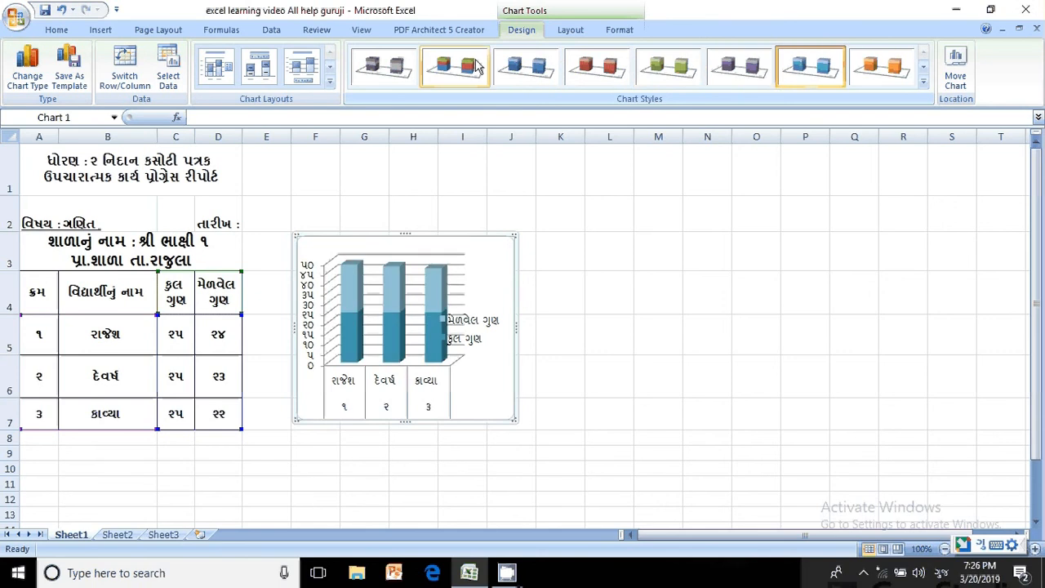
pyautogui.click(476, 67)
pyautogui.click(396, 68)
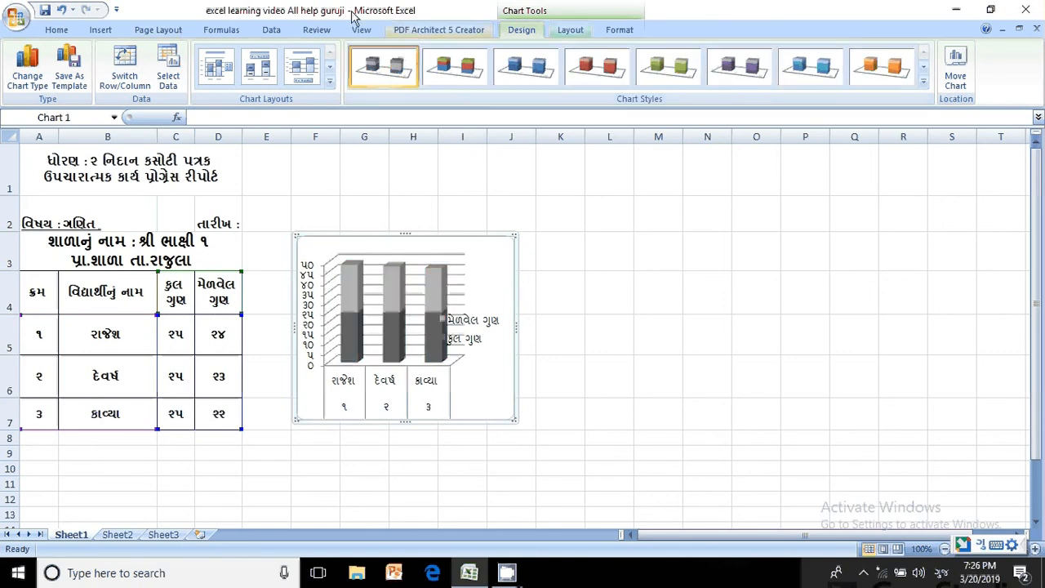
# Step: Change the chart to a stacked line with markers, followed by a plain 2-D pie
pyautogui.click(101, 30)
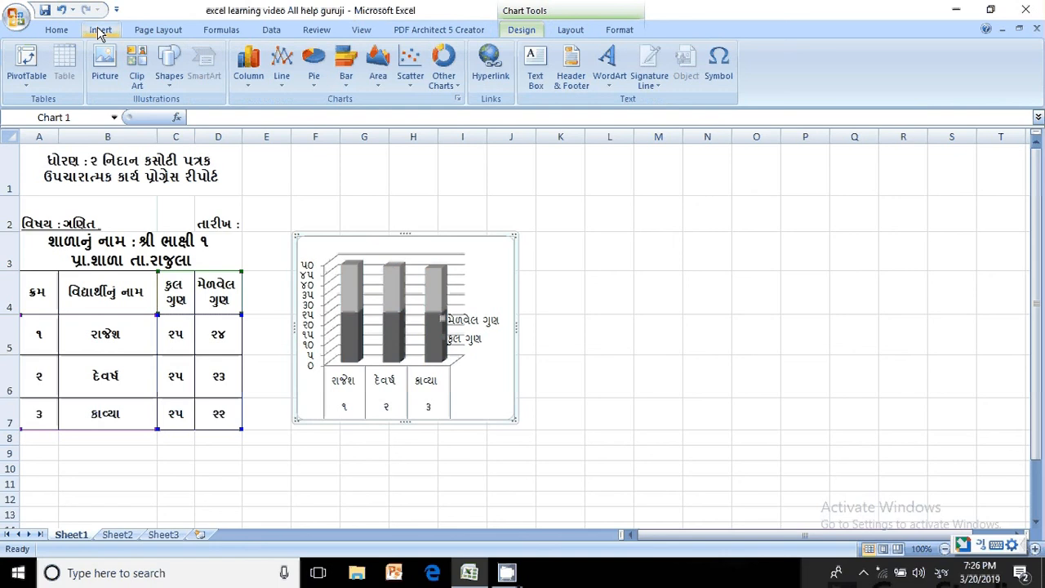
pyautogui.click(282, 75)
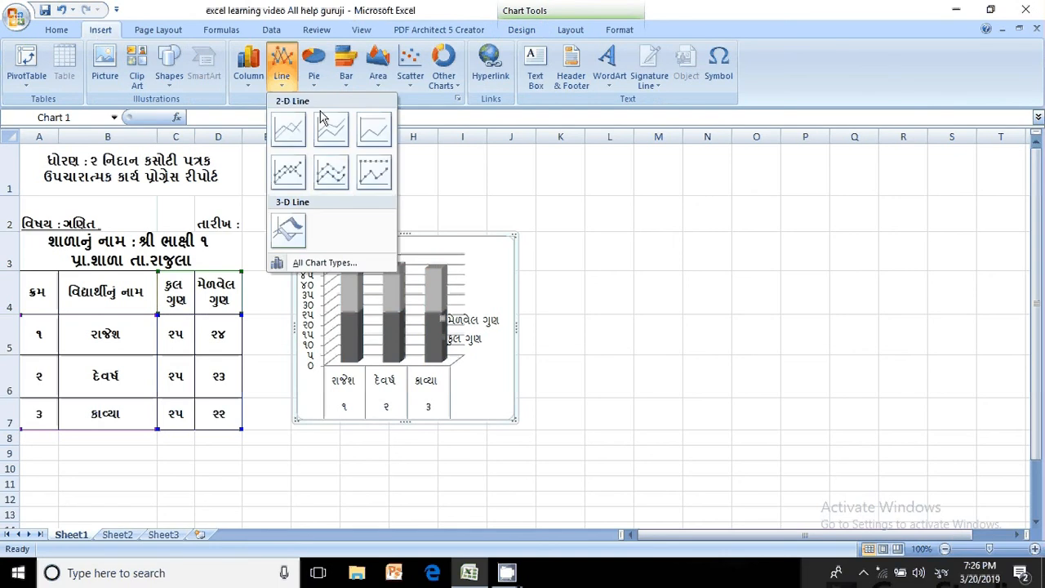
pyautogui.click(331, 172)
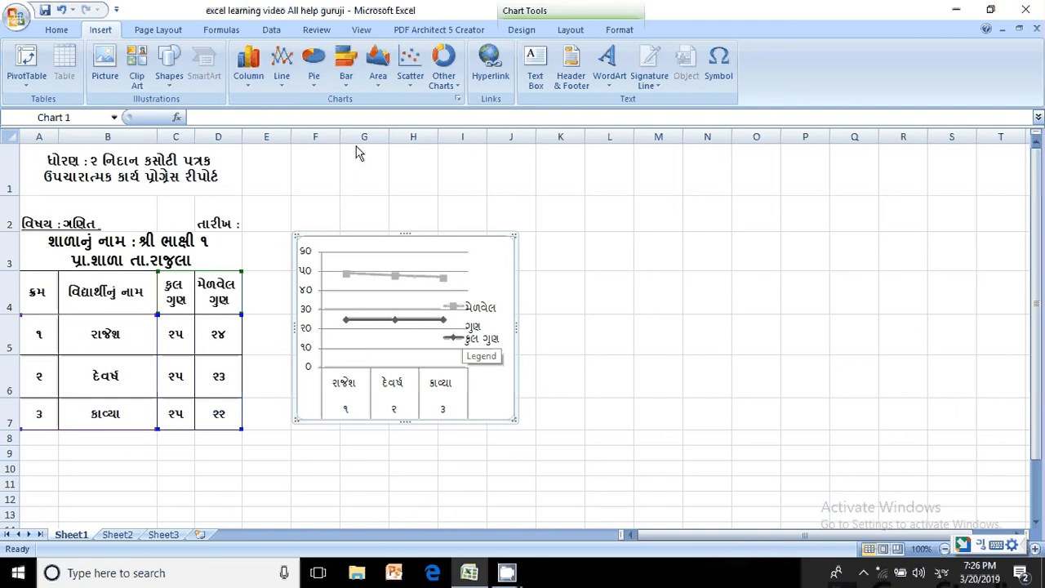
pyautogui.click(316, 82)
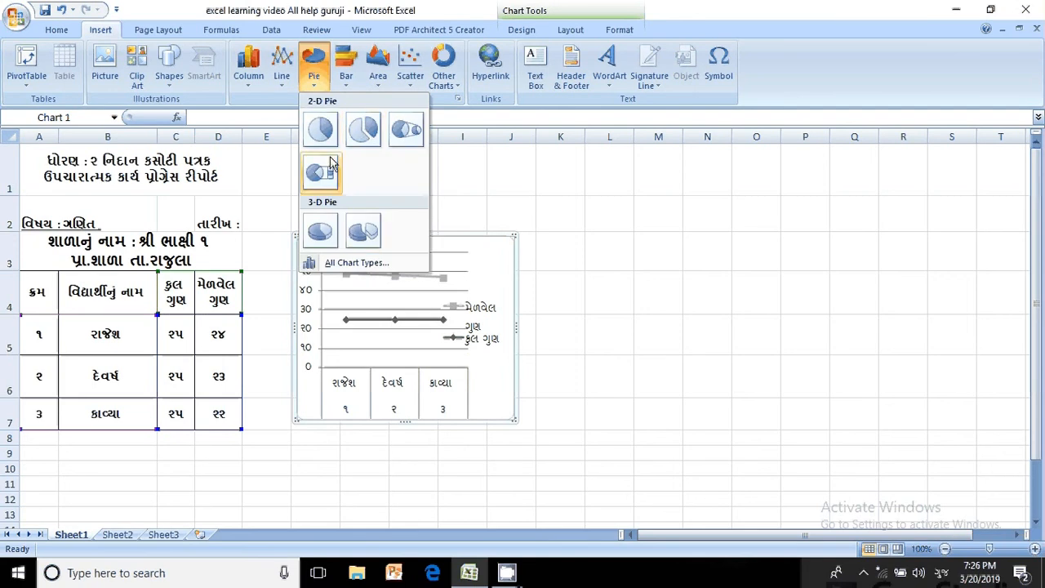
pyautogui.click(318, 134)
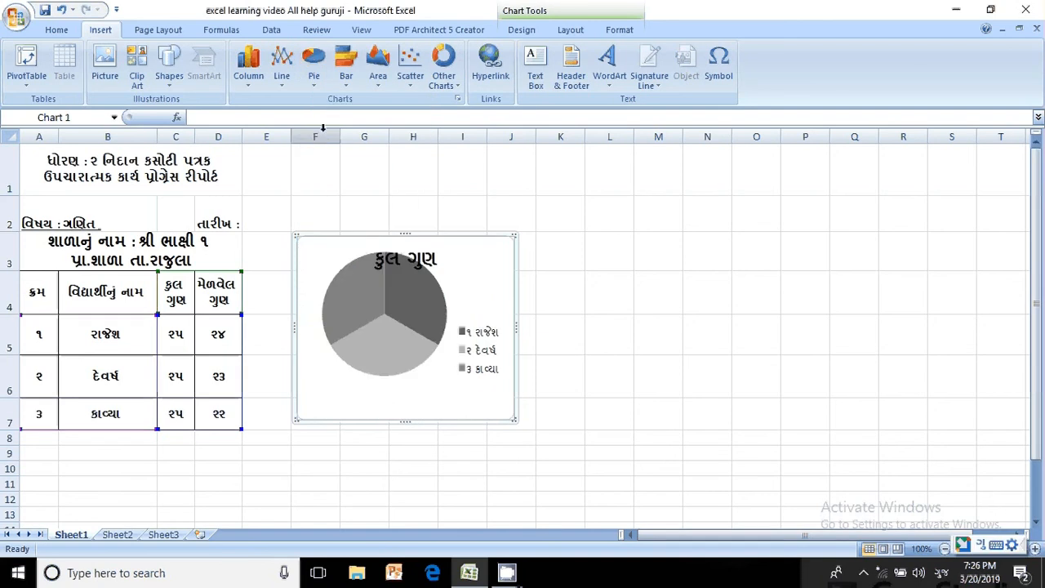
# Step: Change the chart to a stacked bar, followed by a 3-D stacked area
pyautogui.click(346, 78)
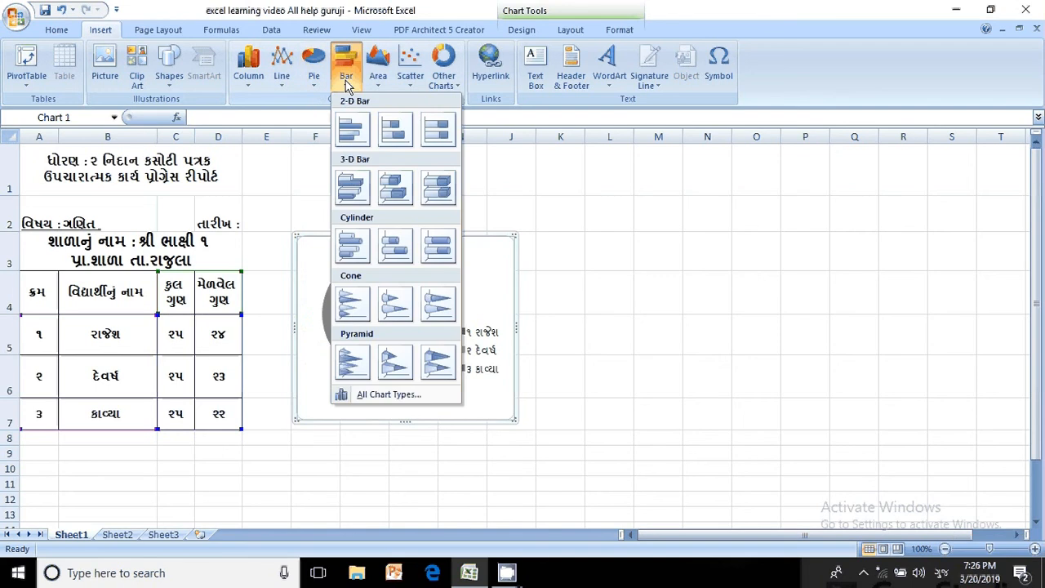
pyautogui.click(397, 172)
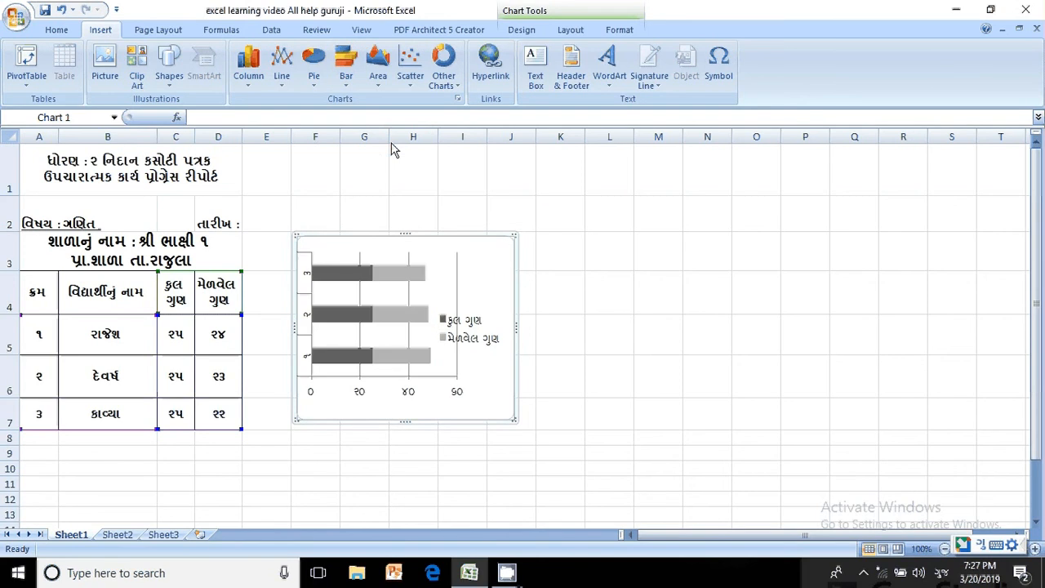
pyautogui.click(380, 74)
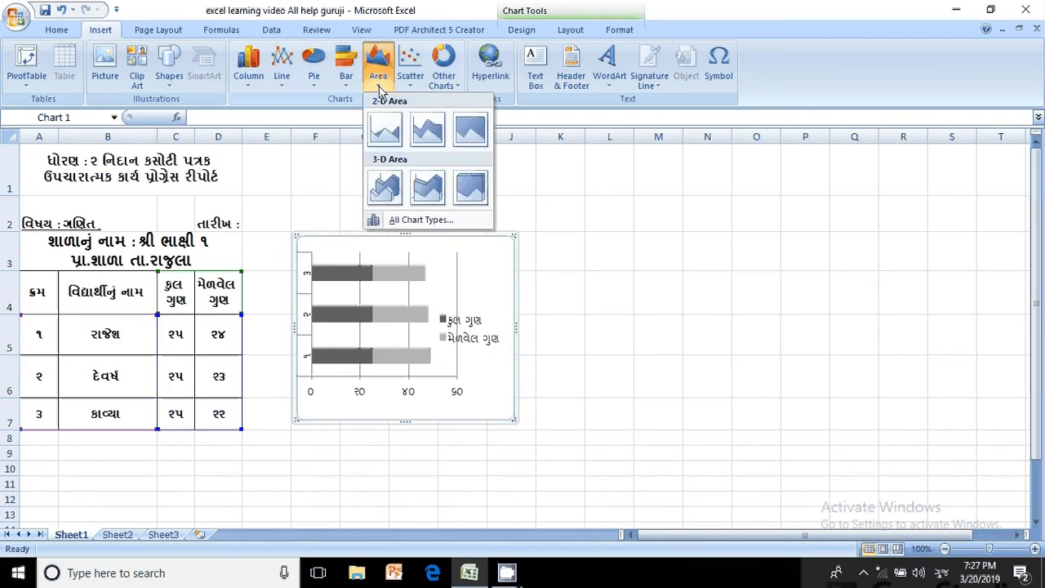
pyautogui.click(430, 187)
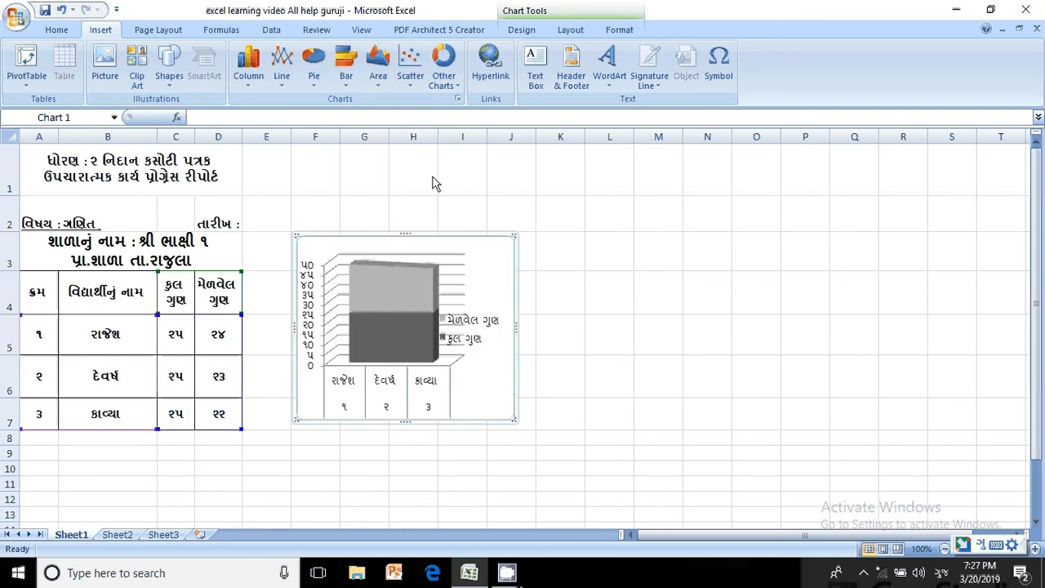
# Step: Change the chart to a plain radar, followed by an exploded 2-D pie
pyautogui.click(441, 82)
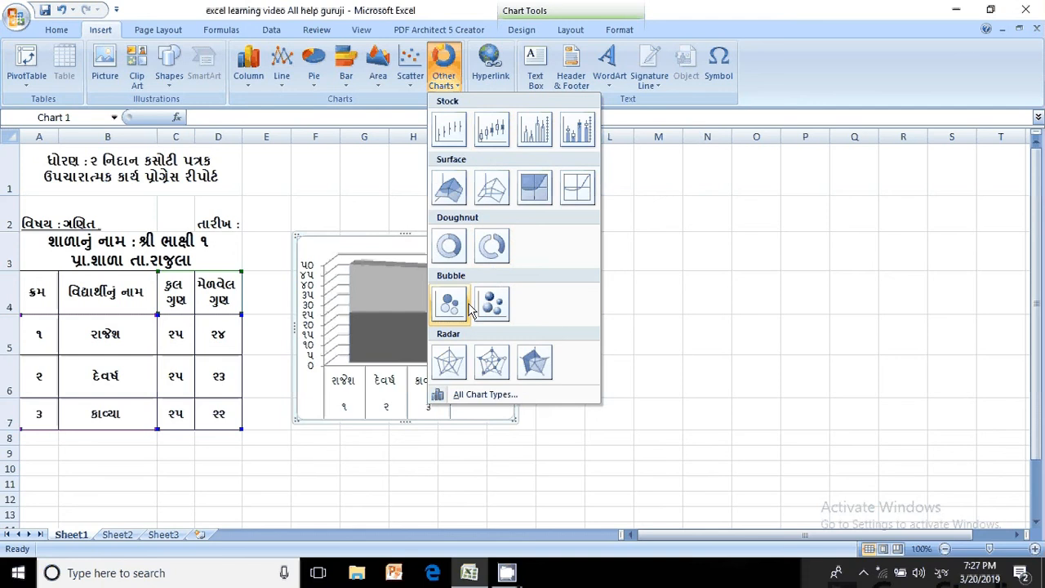
pyautogui.click(450, 361)
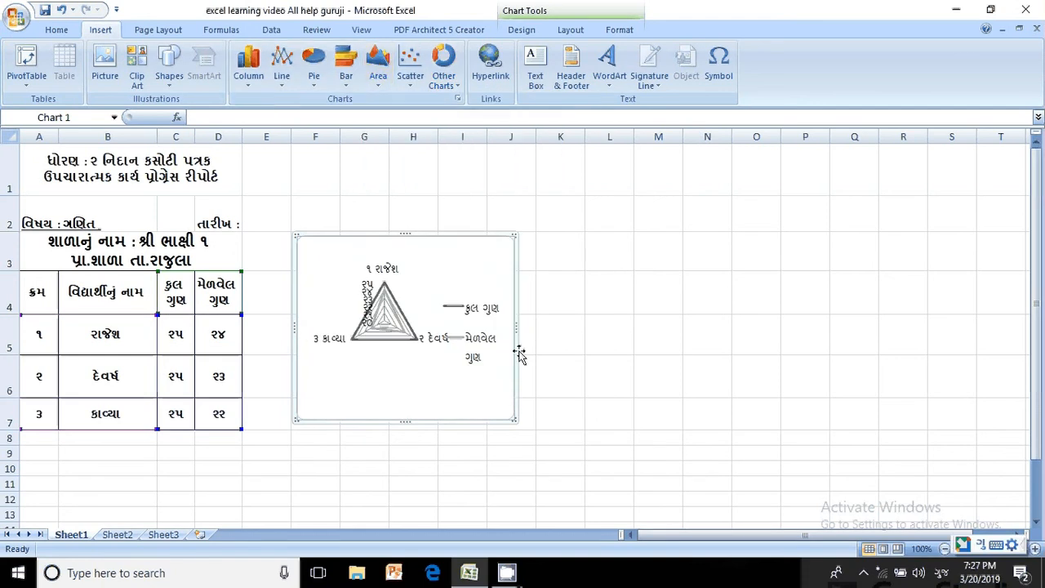
pyautogui.click(315, 77)
pyautogui.click(362, 135)
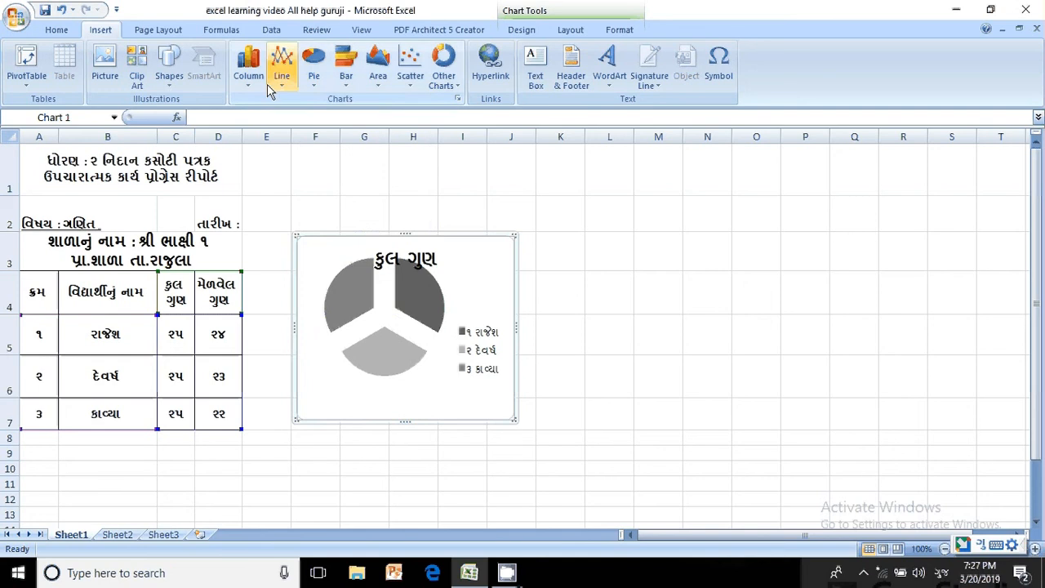
# Step: Change the chart type to a 100% stacked cylinder column chart
pyautogui.click(249, 70)
pyautogui.click(364, 194)
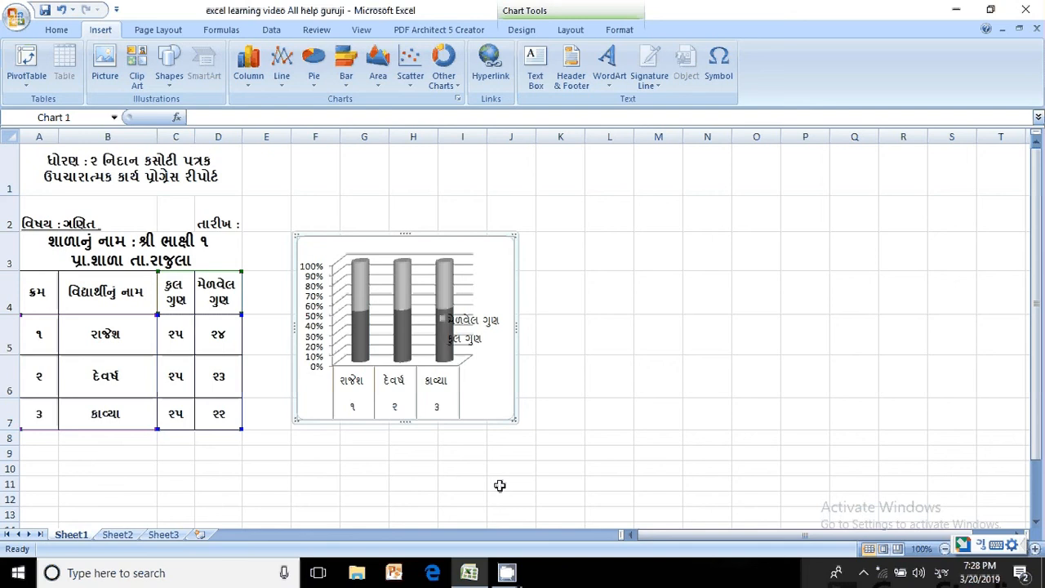
pyautogui.click(507, 567)
pyautogui.moveTo(509, 574)
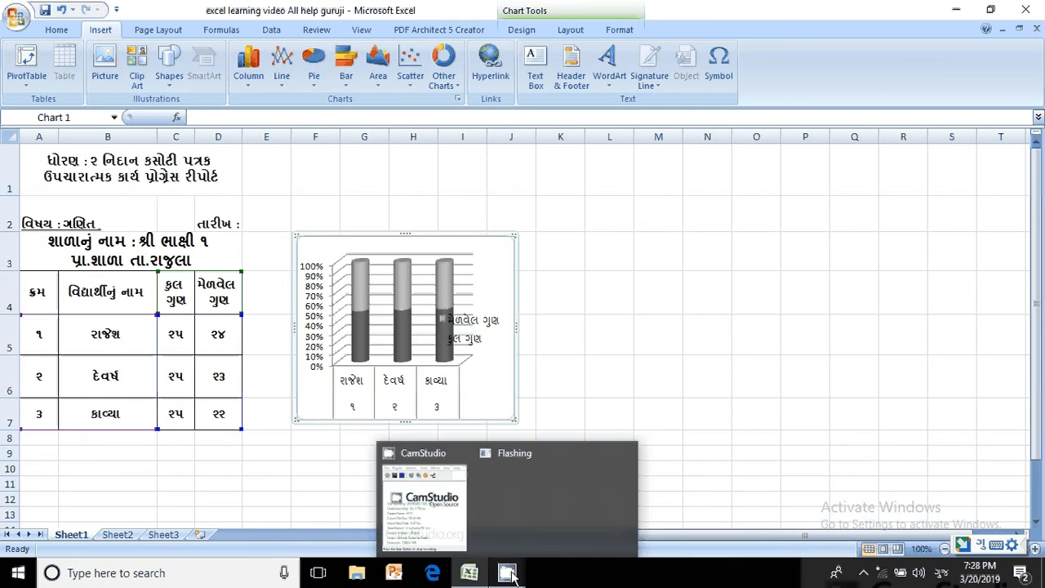
pyautogui.click(458, 533)
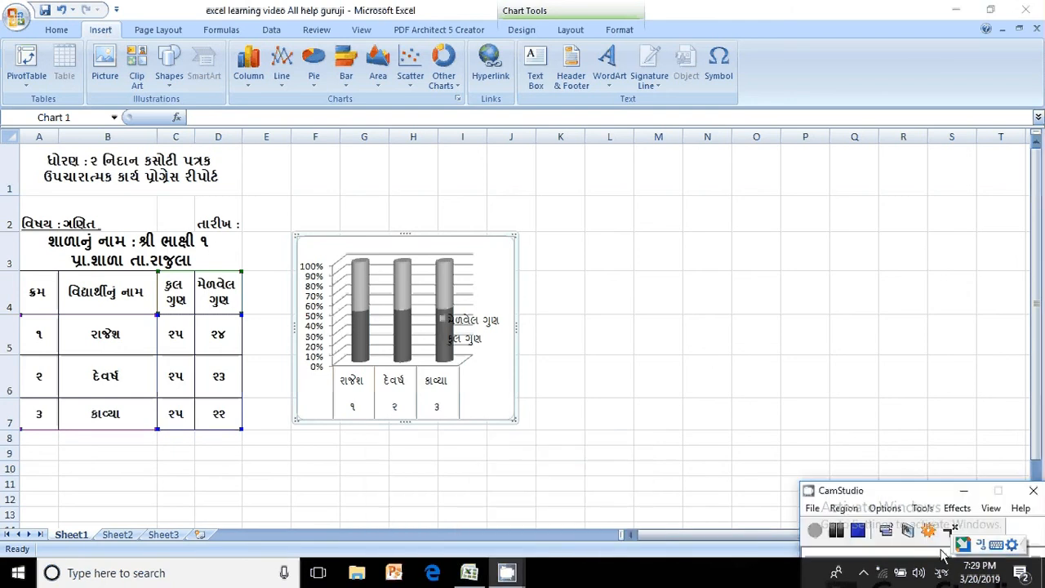